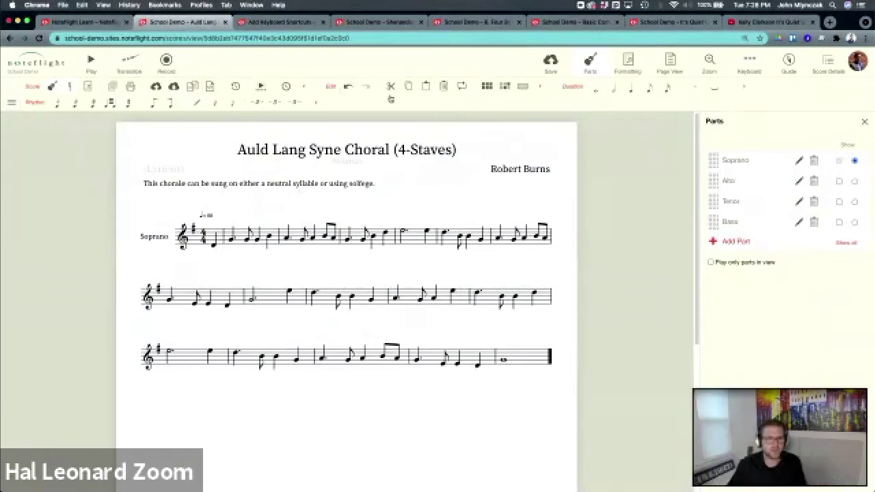
- Save the score and set up audio recording, skipping the input volume check, confirming the device as a microphone and measuring the audio timing
{"action": "left_click", "coordinate": [551, 63]}
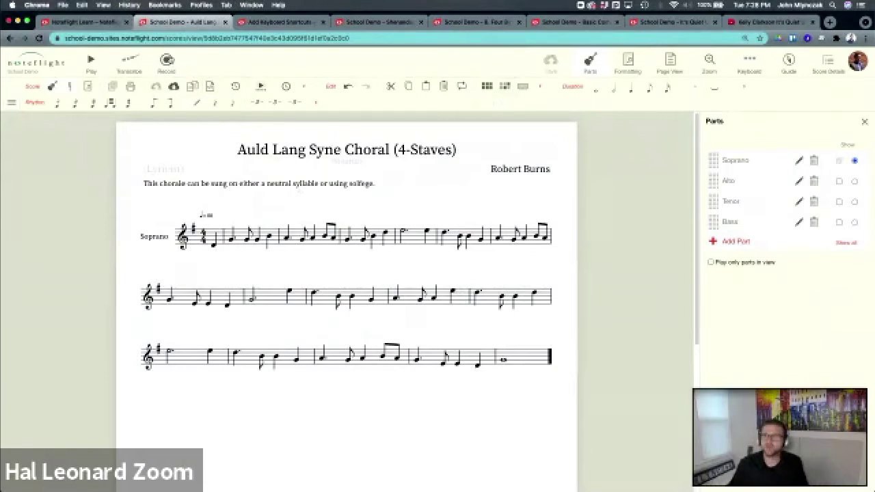
{"action": "left_click", "coordinate": [166, 63]}
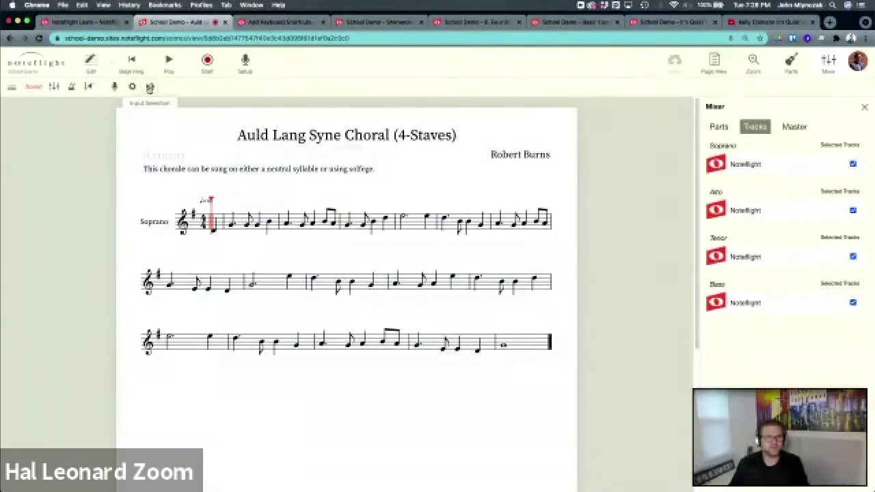
{"action": "left_click", "coordinate": [115, 89]}
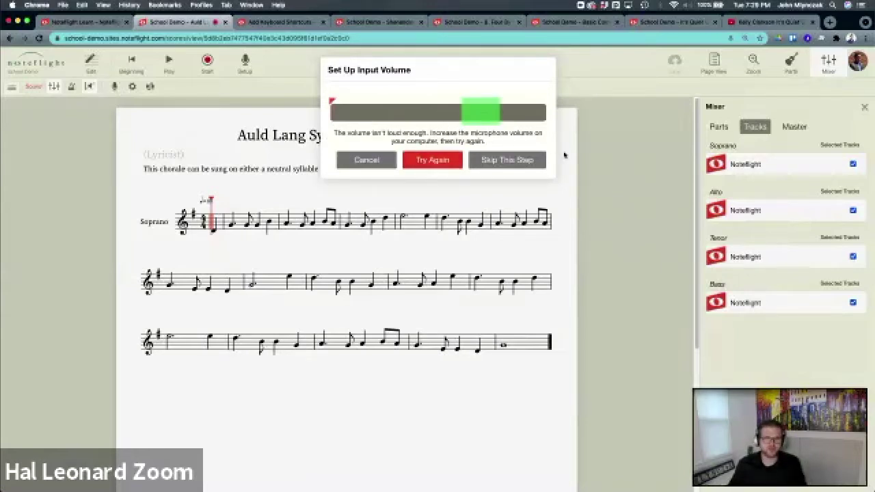
{"action": "left_click", "coordinate": [489, 160]}
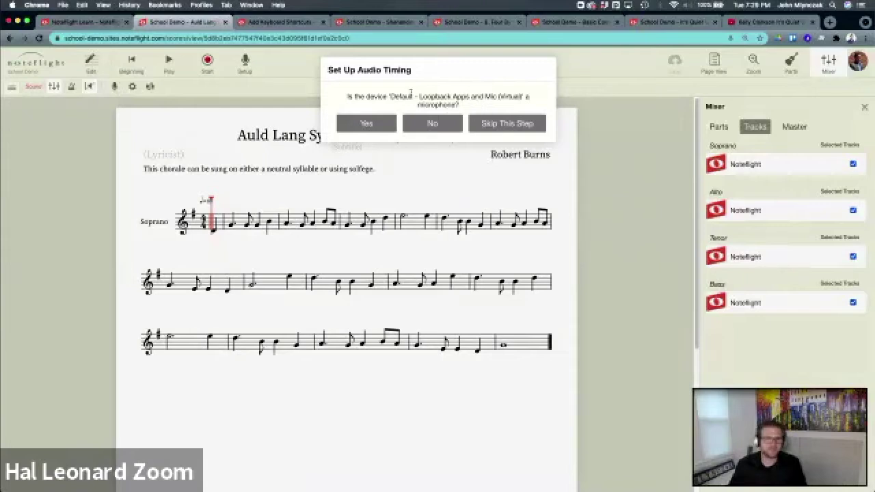
{"action": "left_click", "coordinate": [363, 122]}
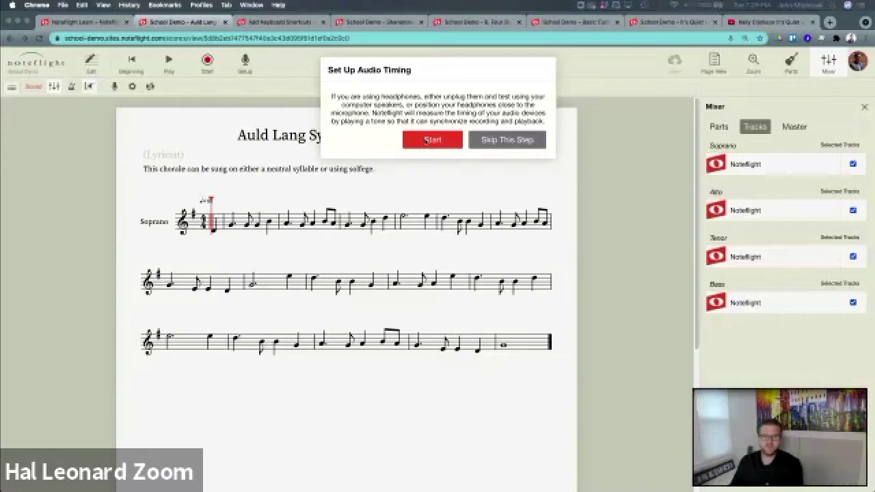
{"action": "left_click", "coordinate": [424, 140]}
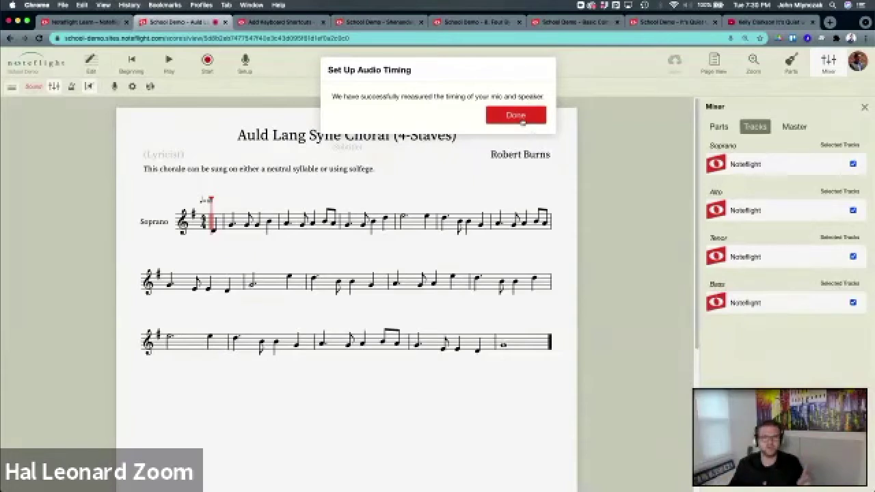
{"action": "left_click", "coordinate": [517, 116]}
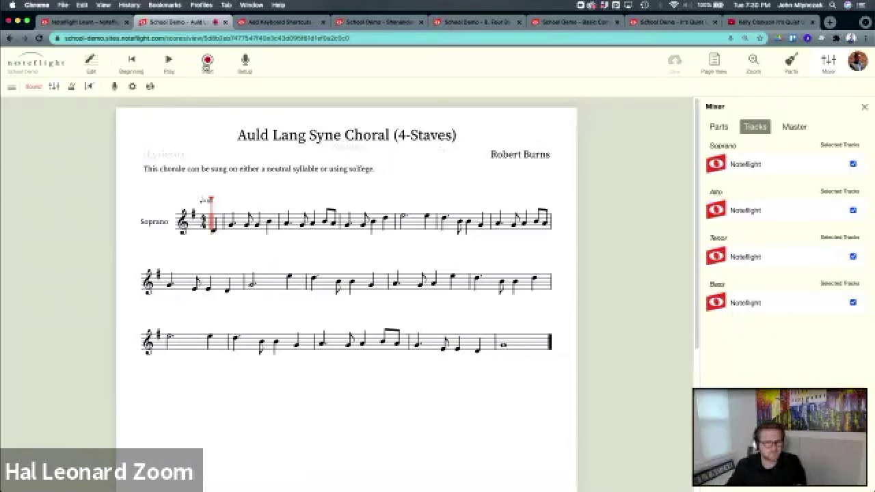
- Record an audio take for the Soprano part from the beginning of the score and save the score
{"action": "left_click", "coordinate": [208, 62]}
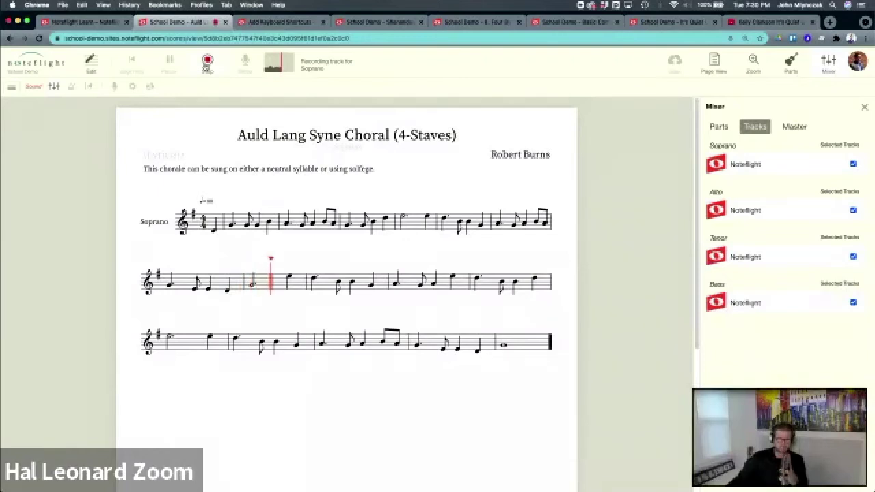
{"action": "left_click", "coordinate": [207, 64]}
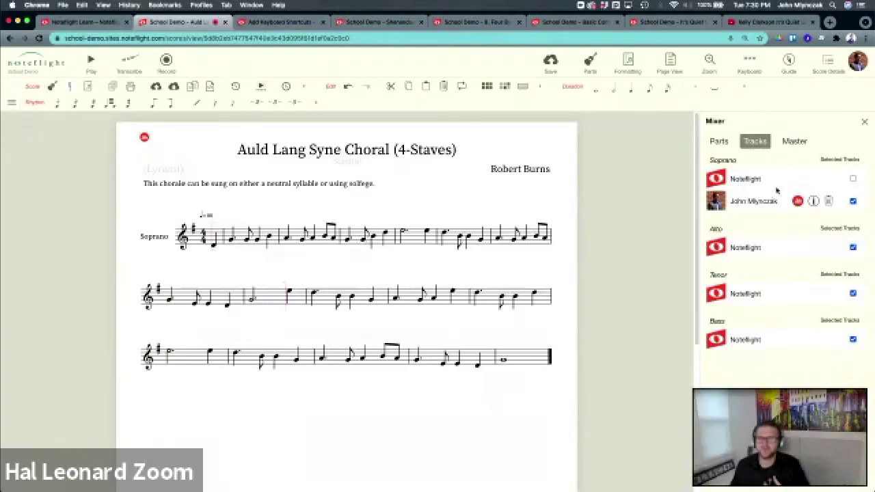
{"action": "double_click", "coordinate": [733, 181]}
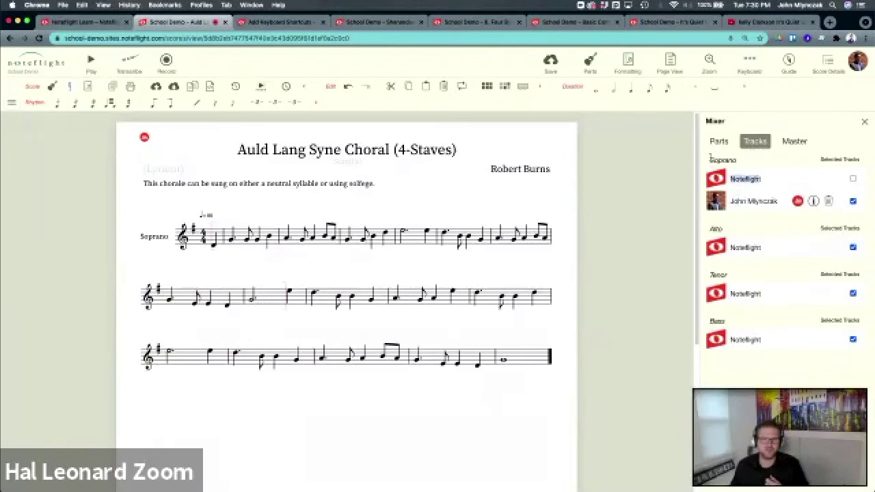
{"action": "left_click_drag", "start_coordinate": [710, 156], "coordinate": [737, 157]}
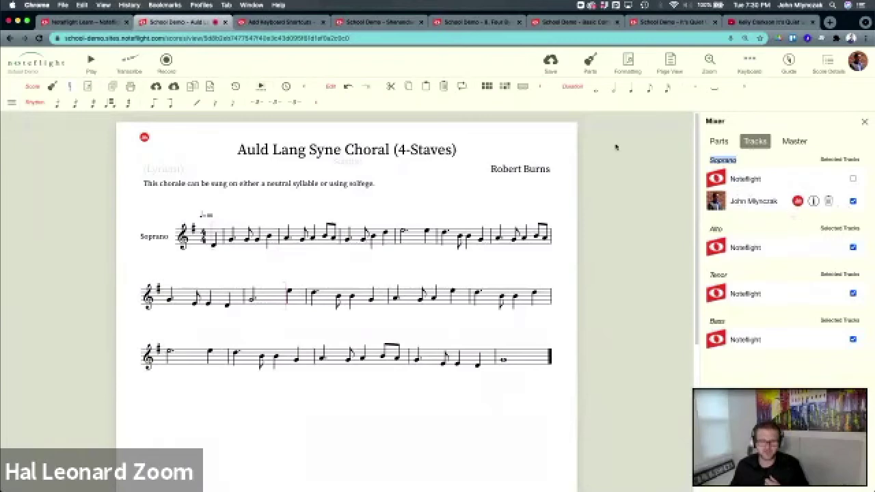
{"action": "left_click", "coordinate": [550, 63]}
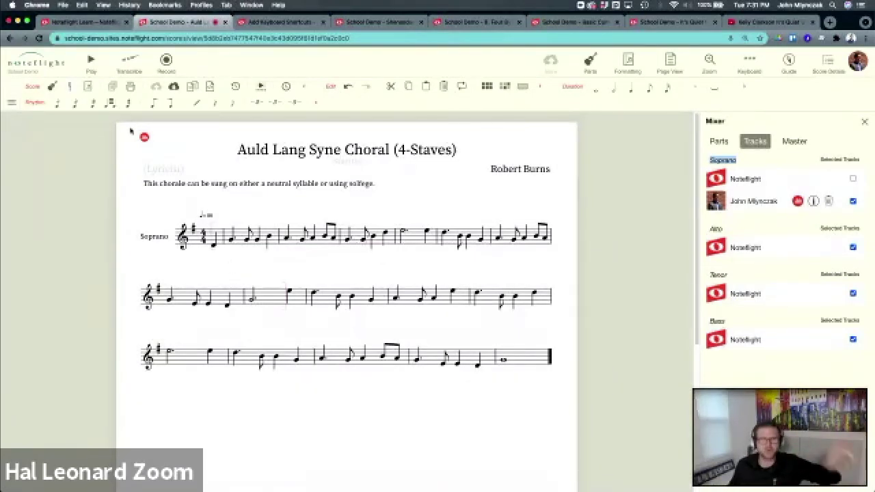
- Play back the first Soprano take briefly, delete that recorded track and save the score
{"action": "left_click", "coordinate": [93, 63]}
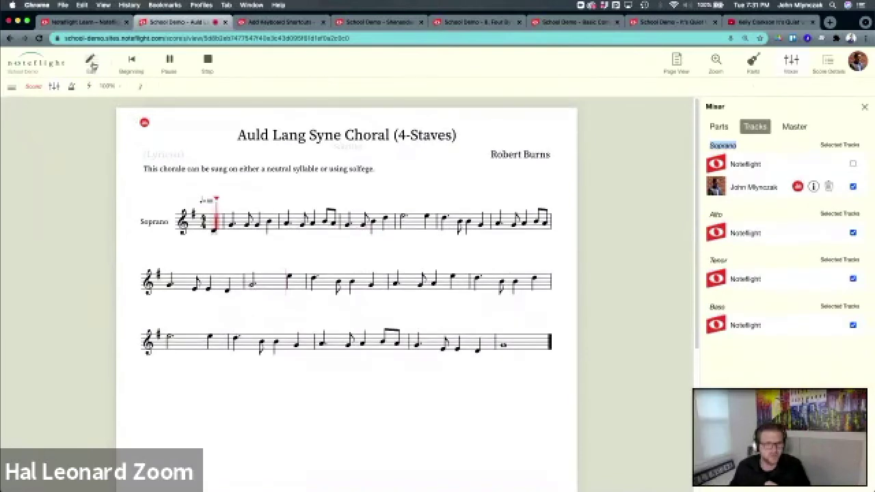
{"action": "left_click", "coordinate": [208, 63]}
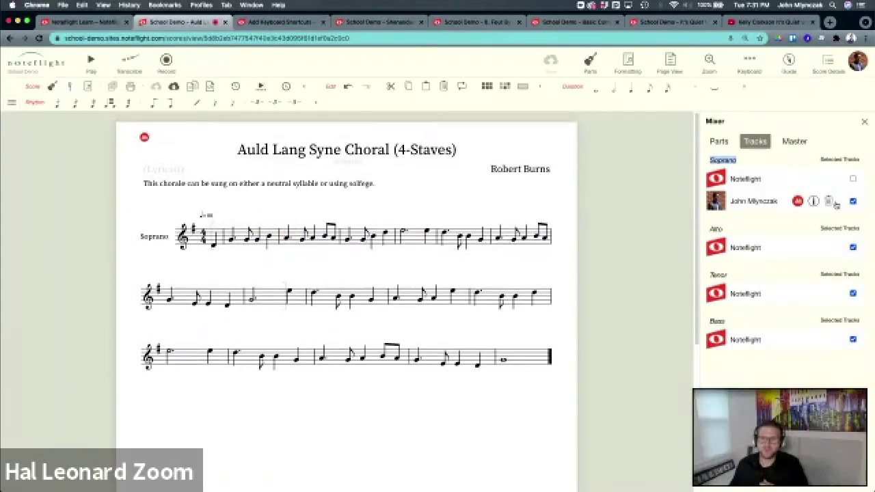
{"action": "left_click", "coordinate": [825, 202]}
{"action": "left_click", "coordinate": [432, 102]}
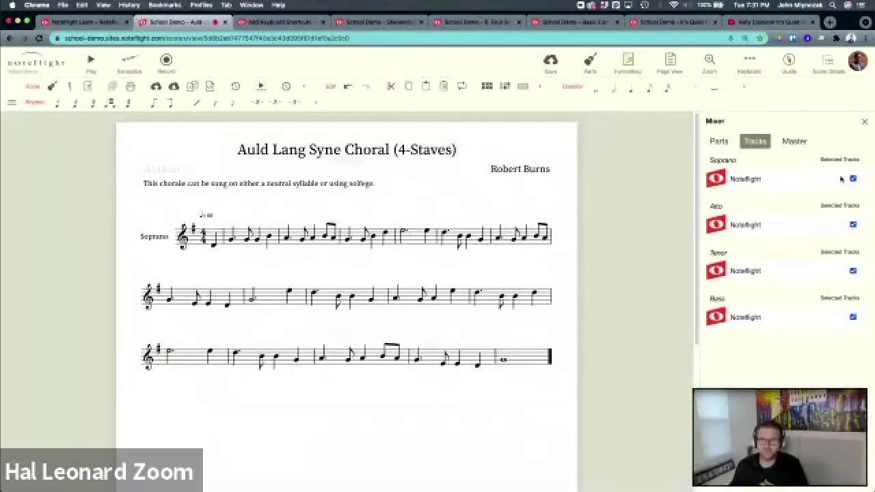
{"action": "left_click", "coordinate": [545, 69]}
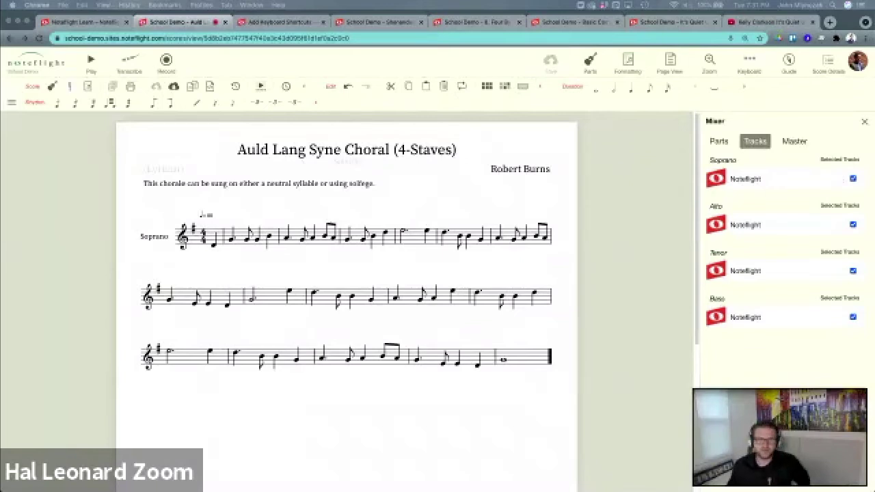
- Record a new audio take for the Soprano part from the beginning of the score
{"action": "left_click", "coordinate": [171, 68]}
{"action": "left_click", "coordinate": [208, 61]}
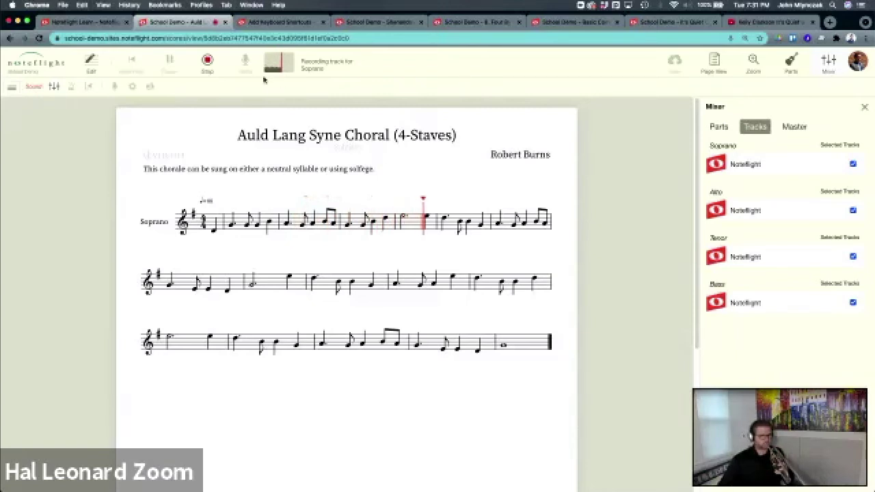
{"action": "left_click", "coordinate": [207, 60]}
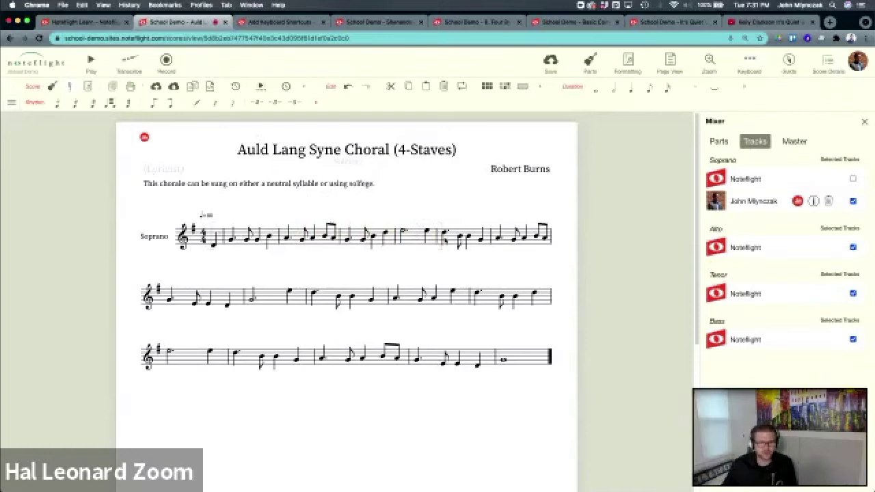
- Show the recorded Soprano track's segment information and examine its start and end times
{"action": "left_click", "coordinate": [813, 201]}
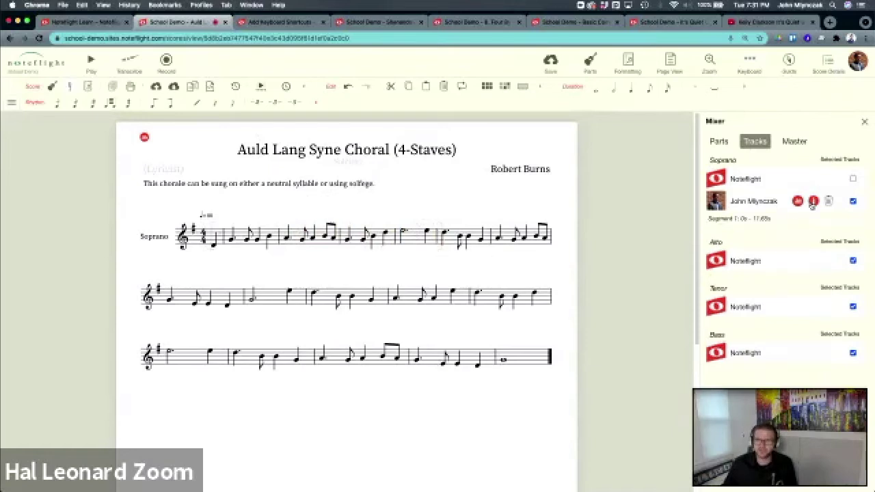
{"action": "left_click_drag", "start_coordinate": [709, 218], "coordinate": [771, 221]}
{"action": "left_click", "coordinate": [766, 219]}
{"action": "double_click", "coordinate": [761, 219]}
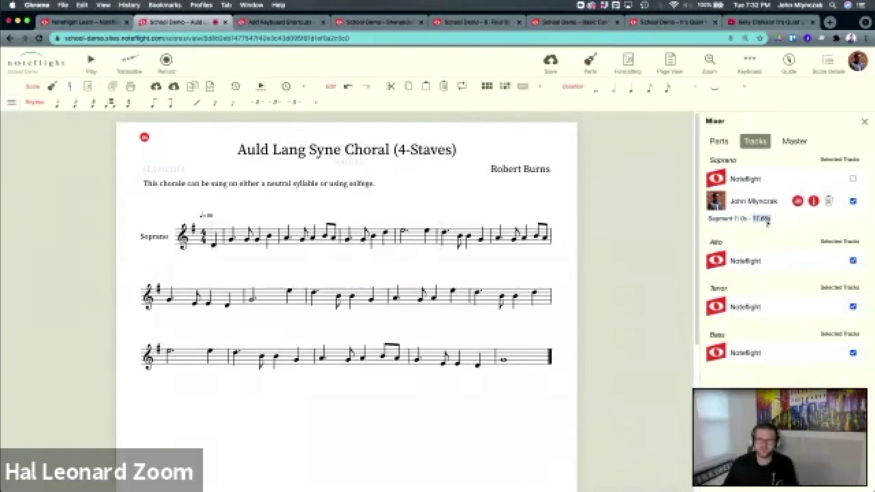
{"action": "left_click", "coordinate": [536, 268]}
{"action": "left_click", "coordinate": [482, 186]}
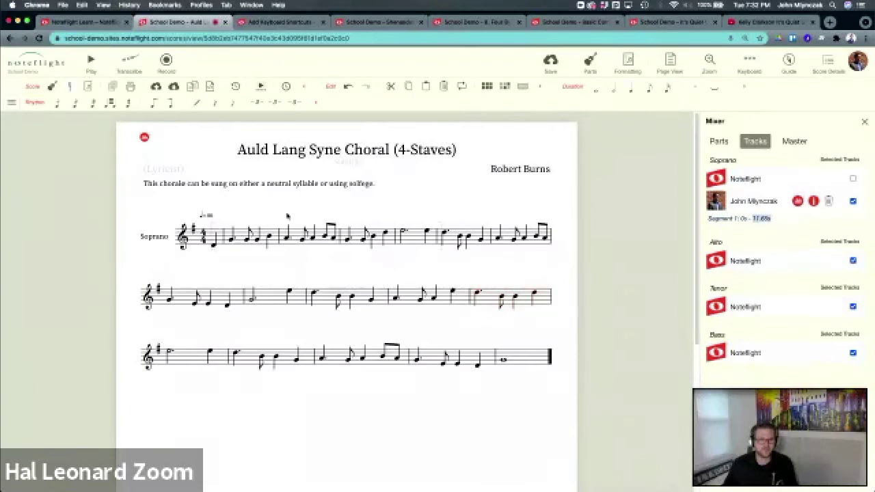
- Save the score with the new Soprano recording and play back its opening with all parts
{"action": "left_click", "coordinate": [557, 60]}
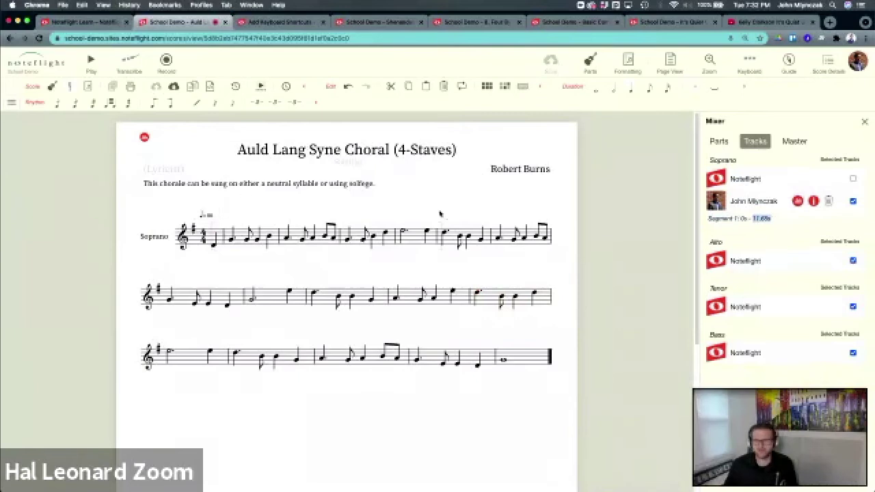
{"action": "left_click", "coordinate": [90, 63]}
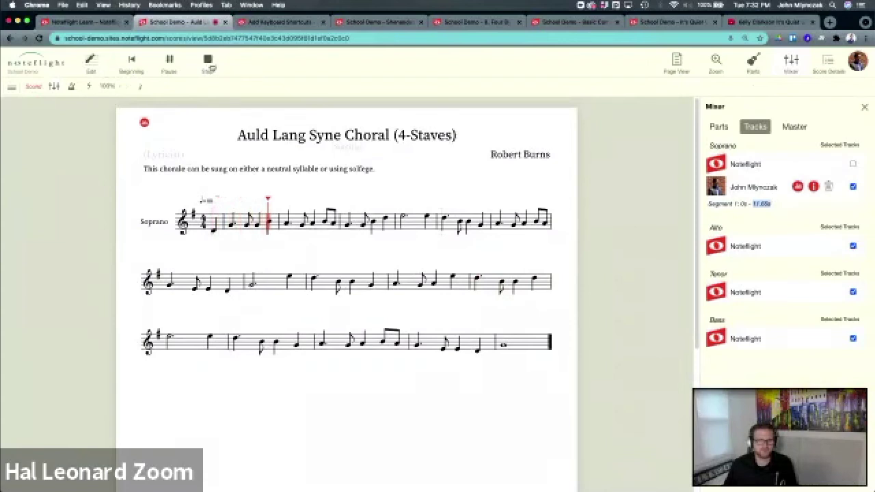
{"action": "left_click", "coordinate": [208, 63]}
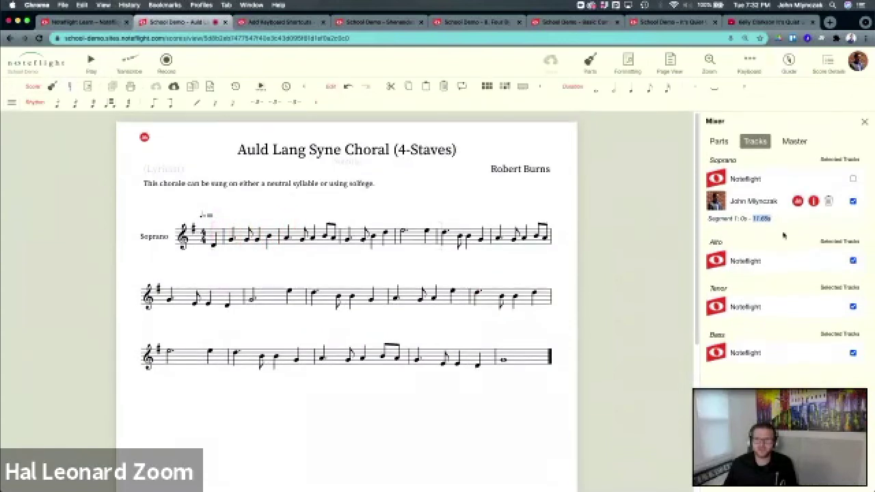
- Solo the Soprano part in the mixer and play back the recording from the beginning
{"action": "left_click", "coordinate": [719, 140]}
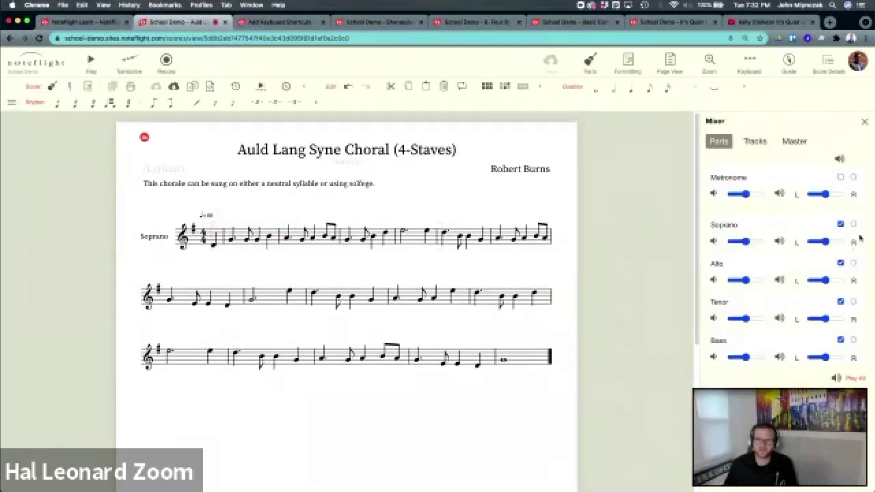
{"action": "left_click", "coordinate": [854, 224]}
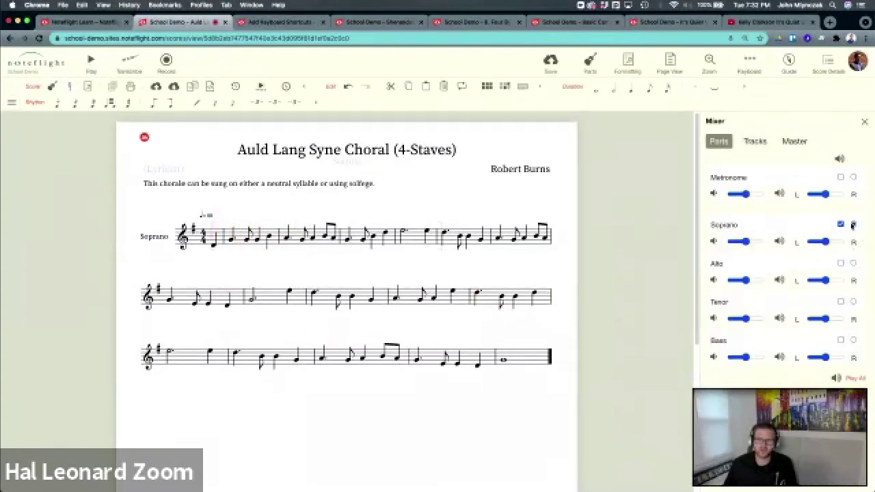
{"action": "left_click", "coordinate": [91, 65]}
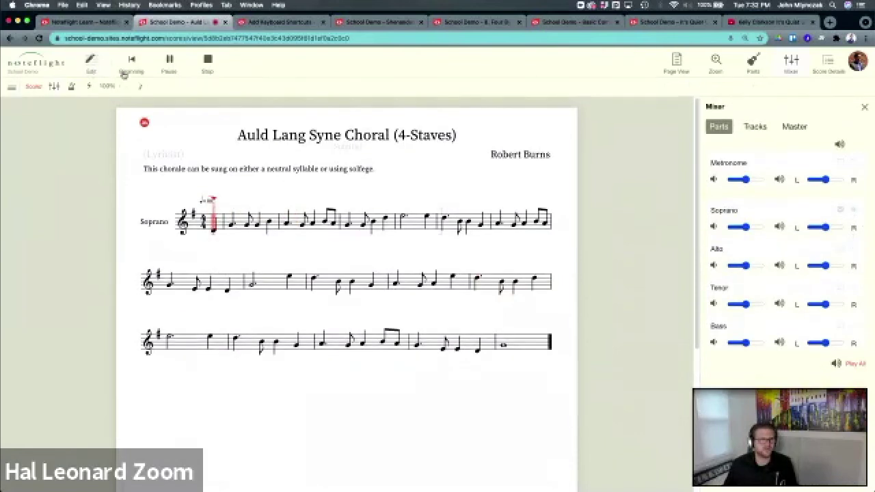
{"action": "left_click", "coordinate": [208, 63]}
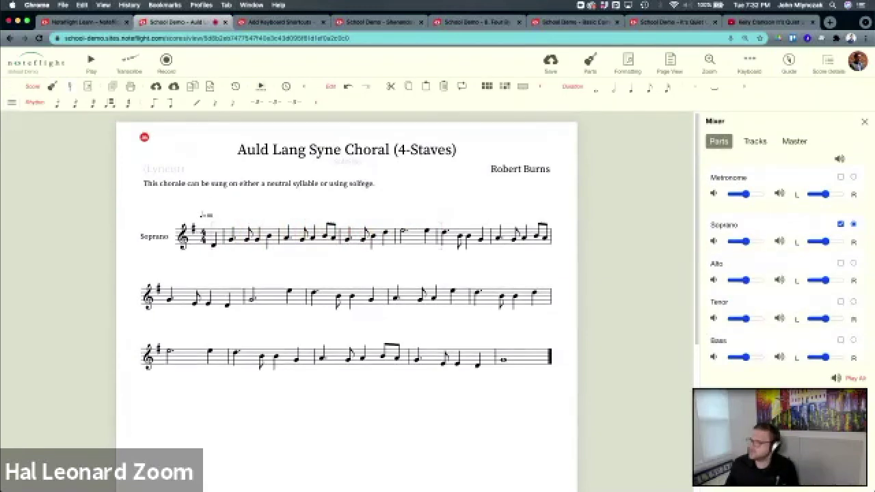